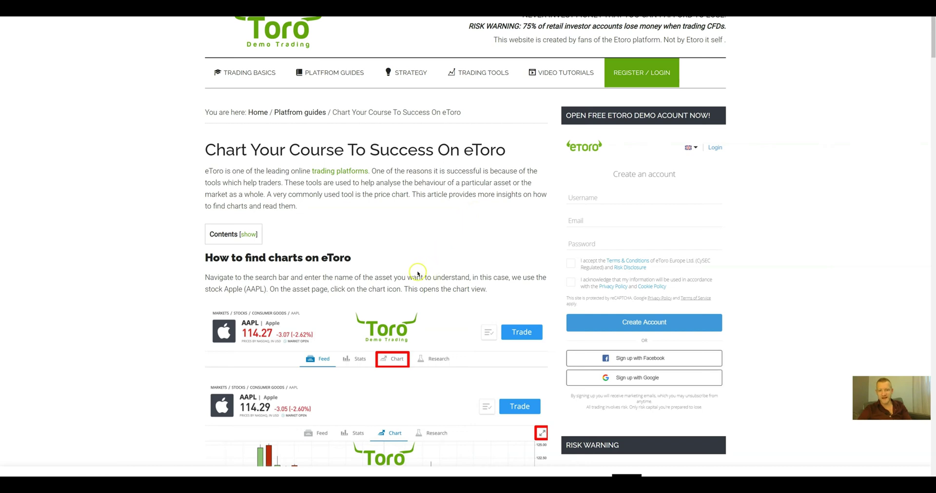
- Find Apple (AAPL) among the consumer goods stocks on eToro and display its price chart
scroll(418, 274, "down", 2)
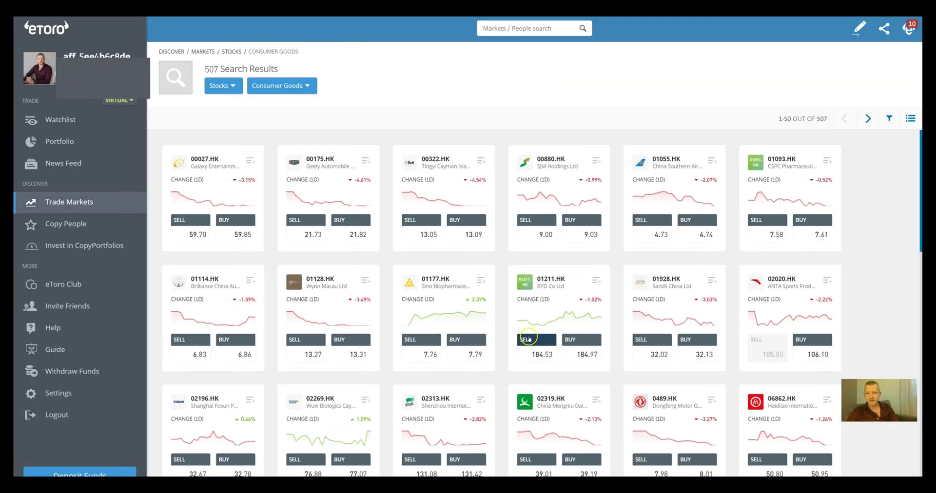
scroll(529, 339, "down", 1)
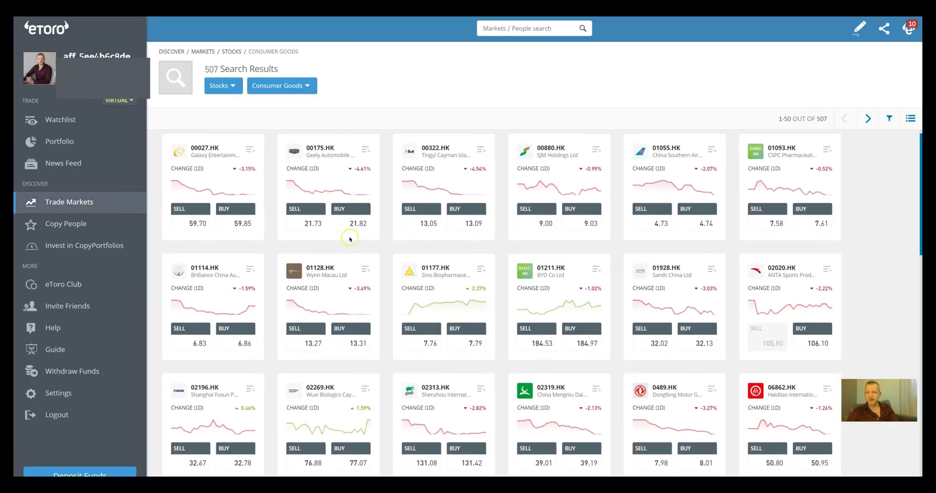
scroll(548, 270, "down", 6)
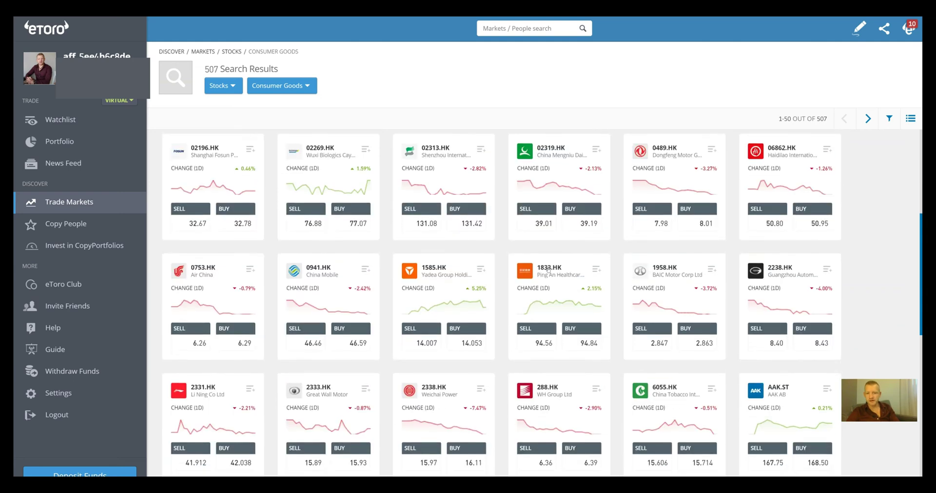
scroll(548, 269, "down", 1)
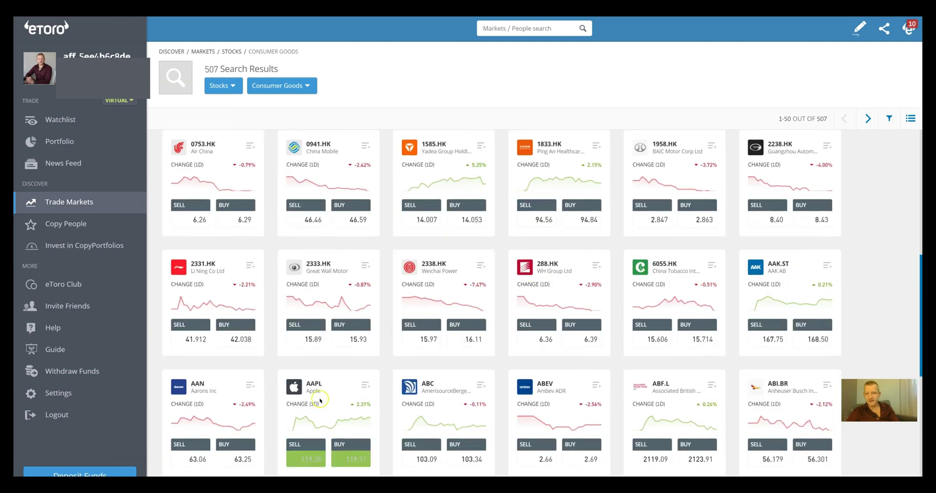
left_click(312, 383)
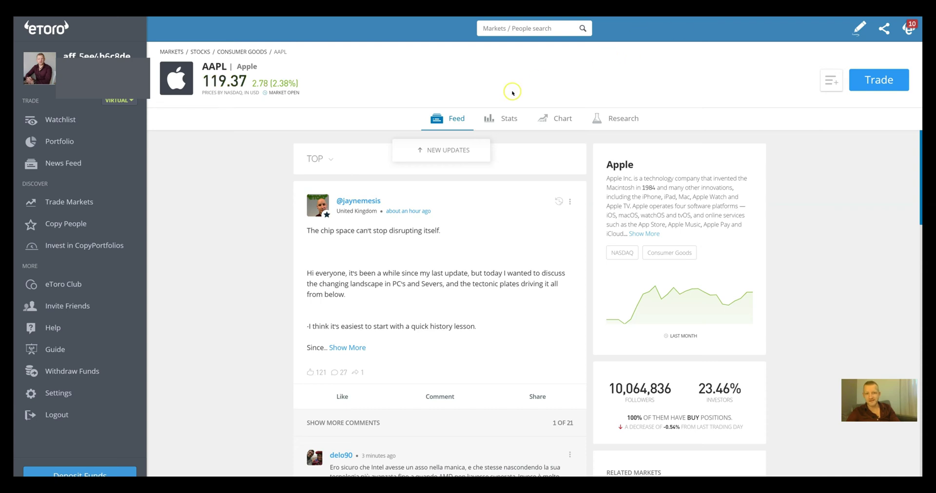
left_click(568, 123)
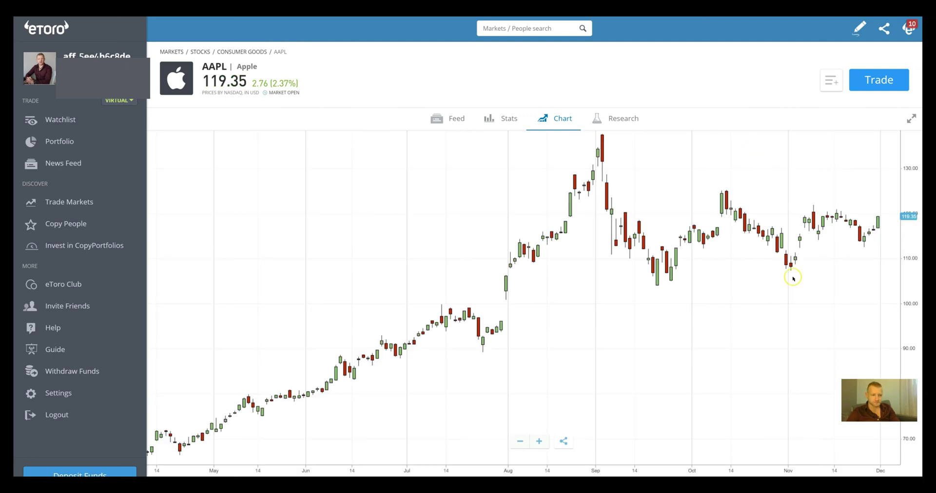
- Expand the Apple price chart to its full-size view with the charting tools
scroll(793, 276, "up", 5)
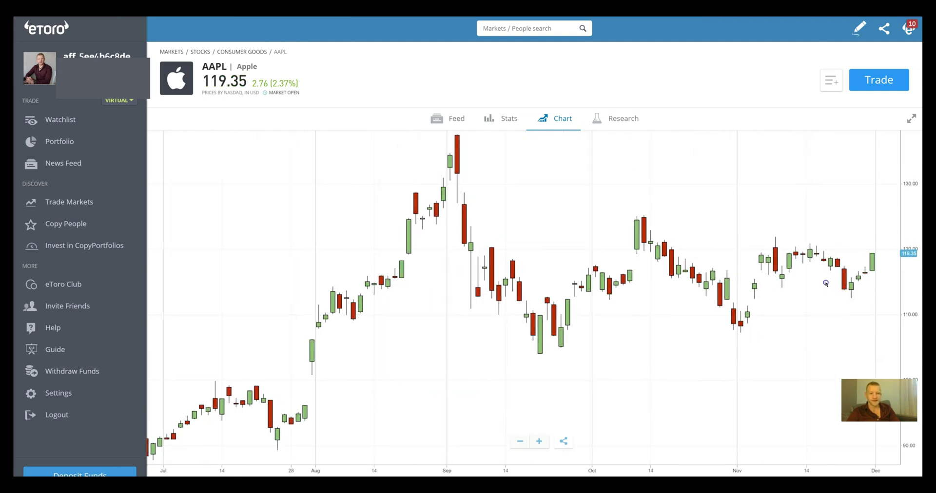
left_click_drag(721, 292, 707, 294)
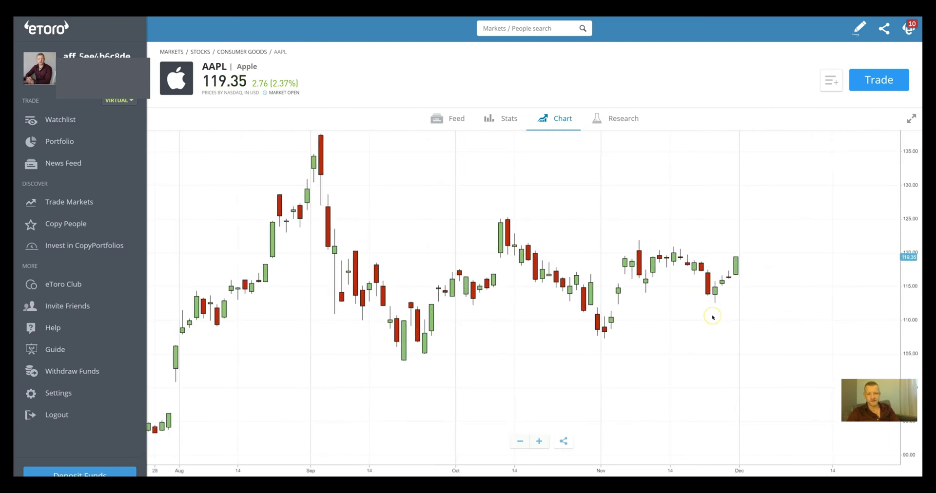
scroll(712, 318, "down", 5)
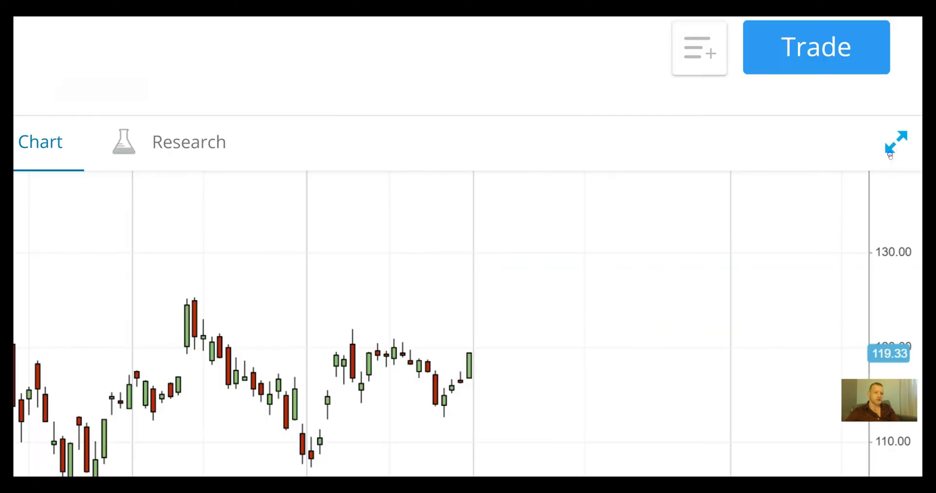
left_click(890, 154)
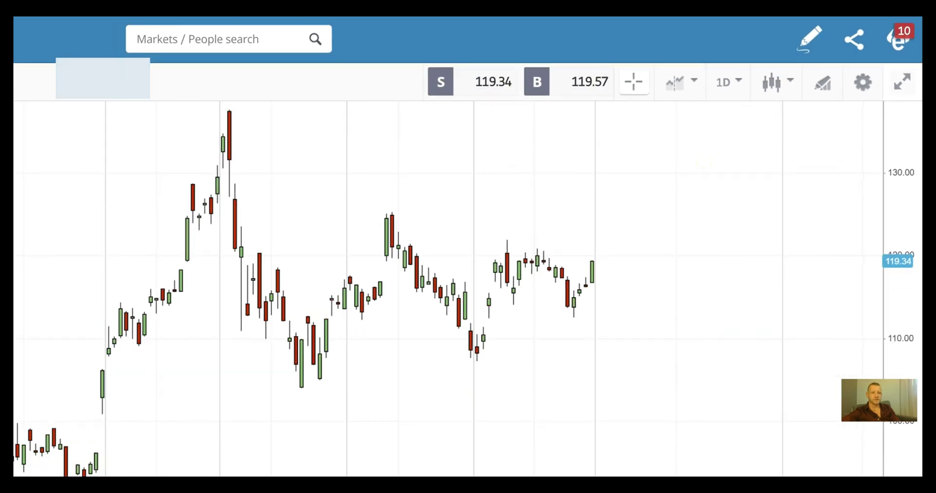
- Change the AAPL chart style to Hollow Candle
left_click(772, 82)
left_click(784, 201)
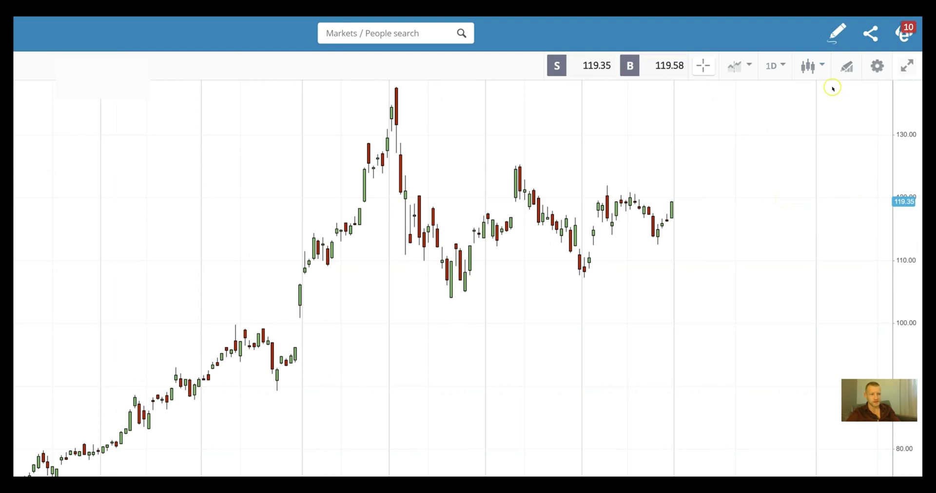
mouse_move(821, 67)
left_click(819, 67)
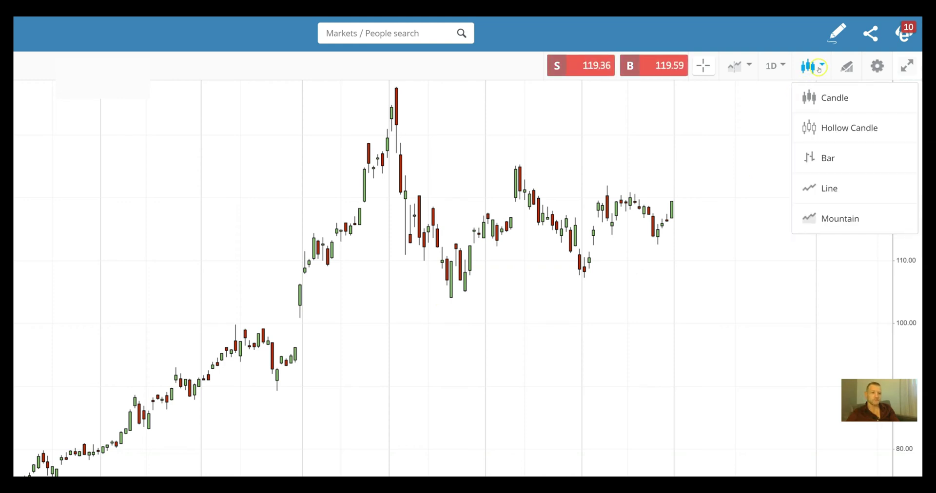
left_click(828, 127)
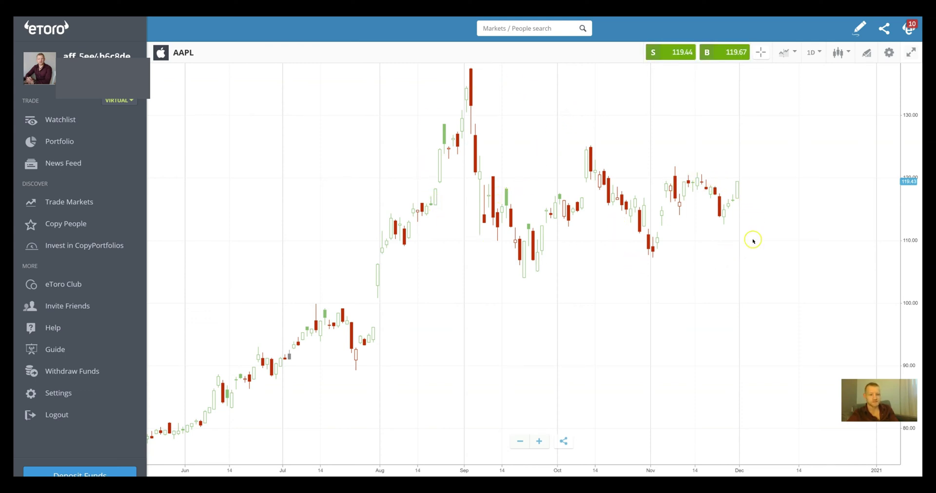
scroll(775, 212, "up", 5)
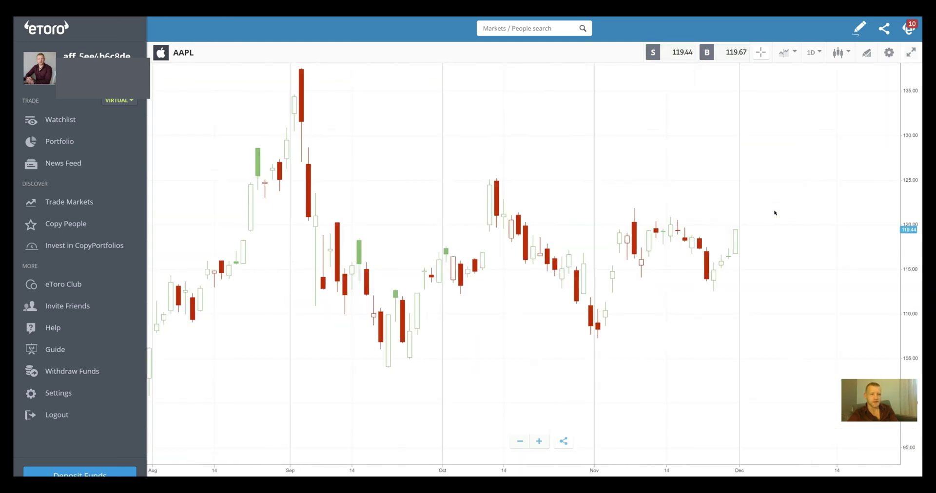
- Look through the available chart time intervals, from 1 Min to 1W
left_click(813, 52)
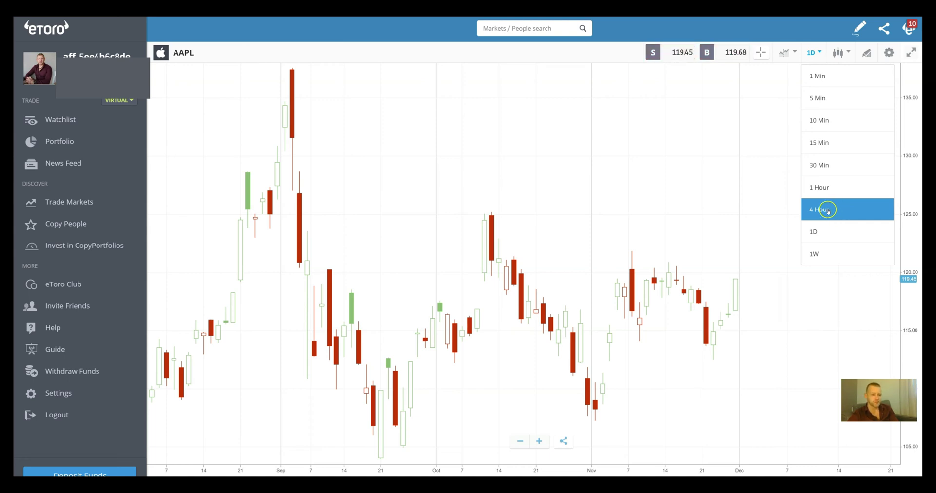
mouse_move(814, 52)
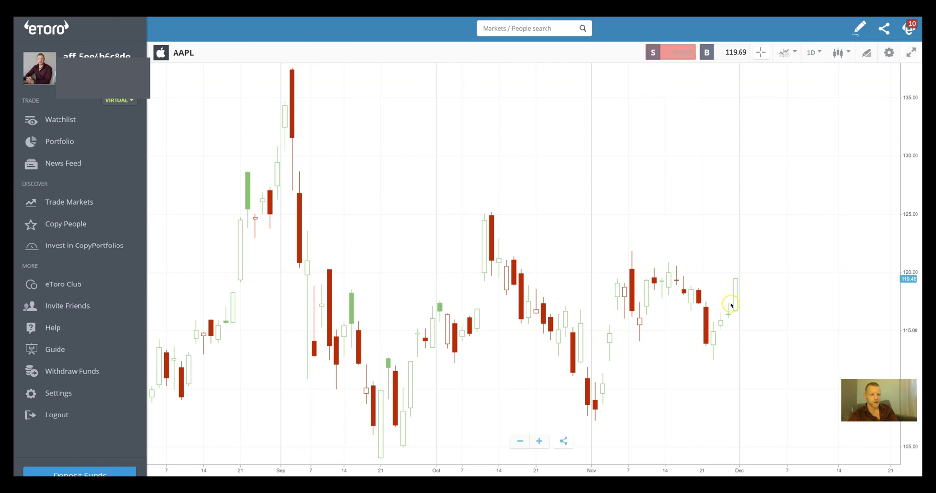
left_click(812, 52)
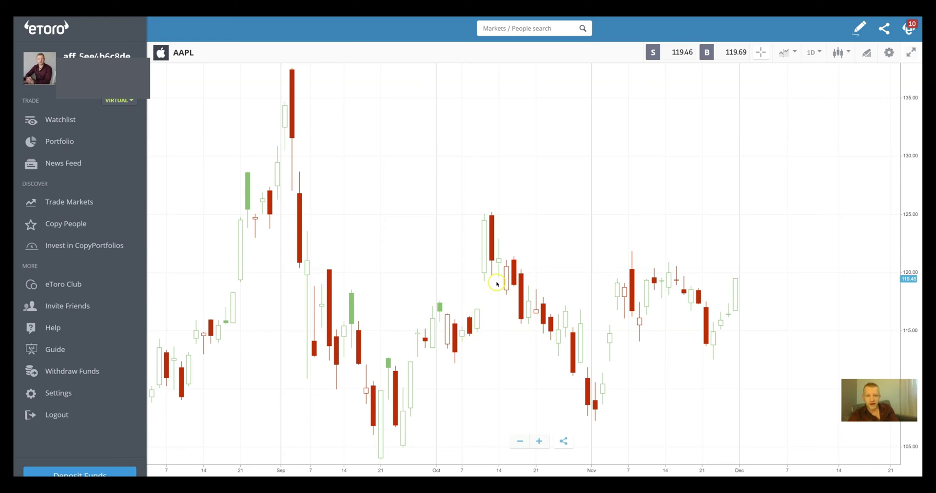
- Mark up individual hollow candles in November with red annotations, and clear the markings
scroll(497, 284, "up", 5)
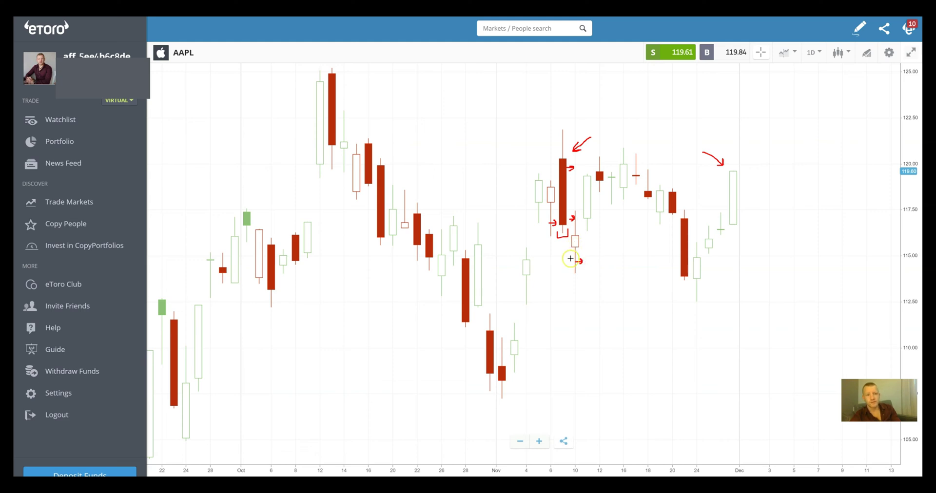
left_click_drag(565, 238, 568, 230)
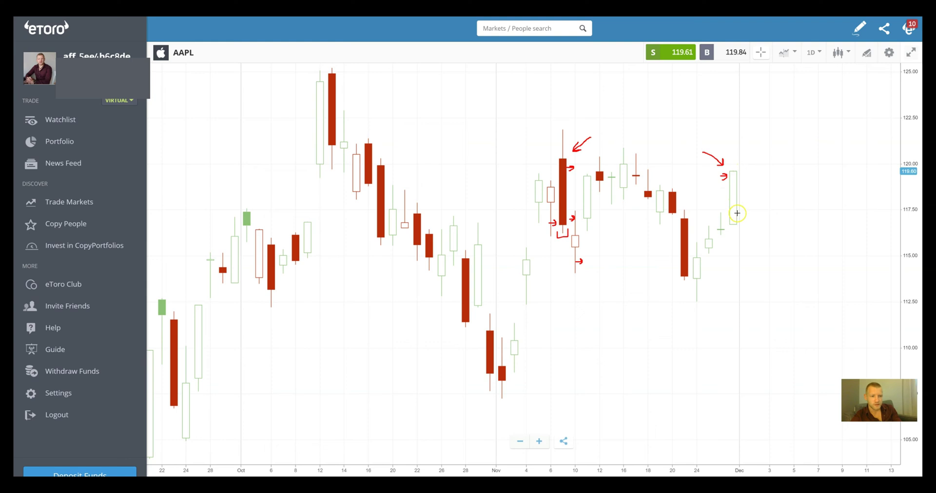
key("Escape")
- Change the chart style to Bar, and temporarily circle the most recent bar in red
left_click(834, 56)
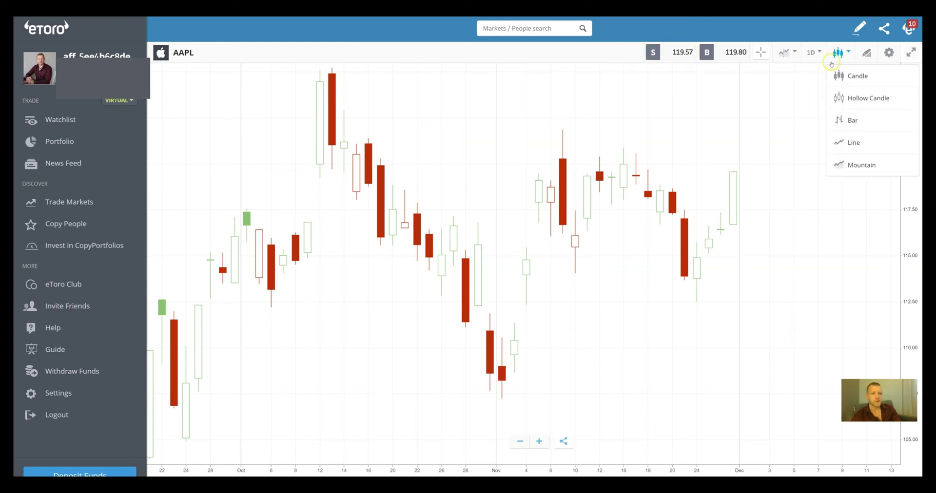
left_click(860, 116)
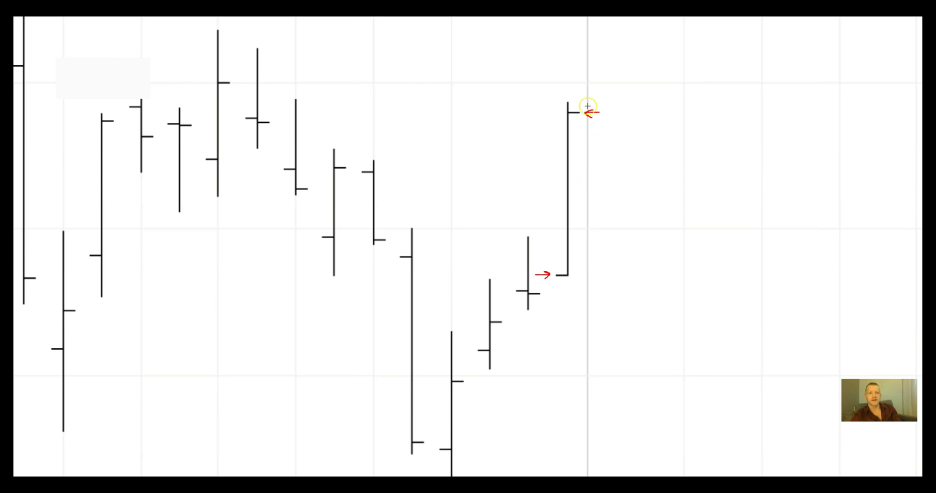
left_click_drag(550, 99, 521, 245)
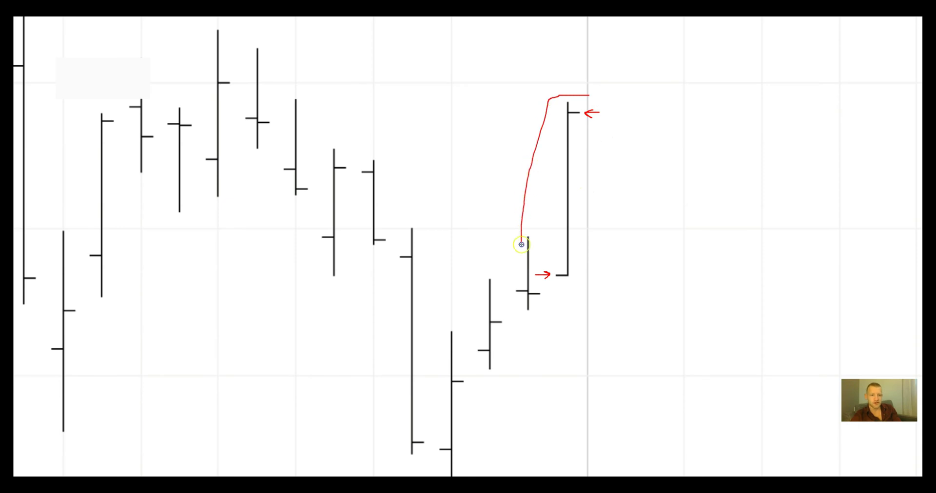
mouse_move(549, 290)
left_mouse_down()
mouse_move(611, 164)
mouse_move(617, 128)
left_mouse_up()
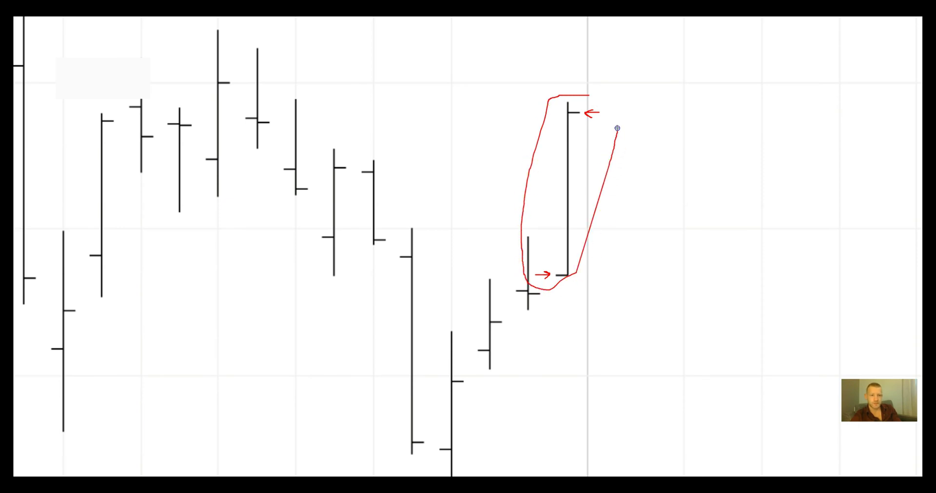
key("Escape")
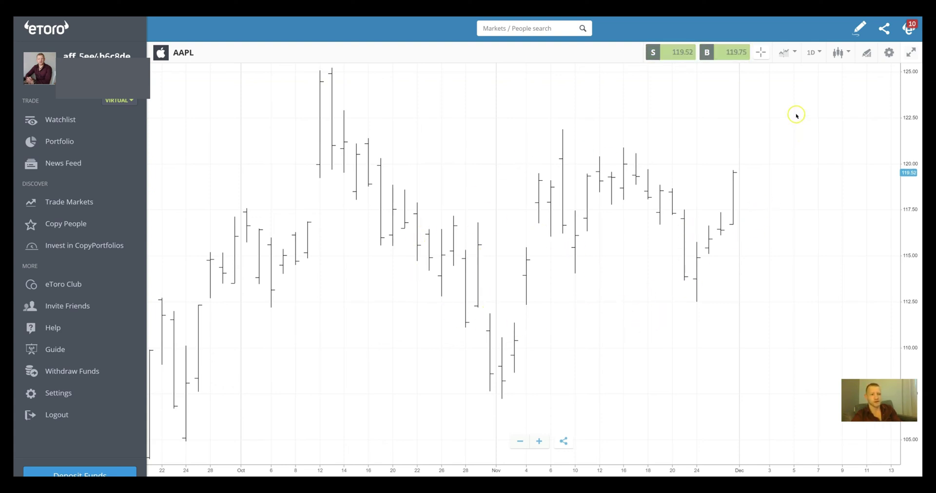
- Show the AAPL chart first in the Line style and subsequently in the Mountain style
left_click(841, 52)
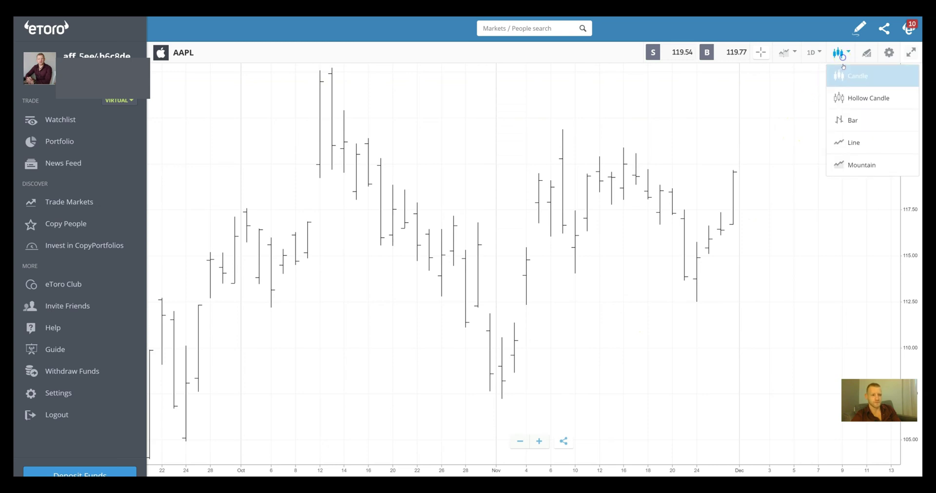
left_click(854, 141)
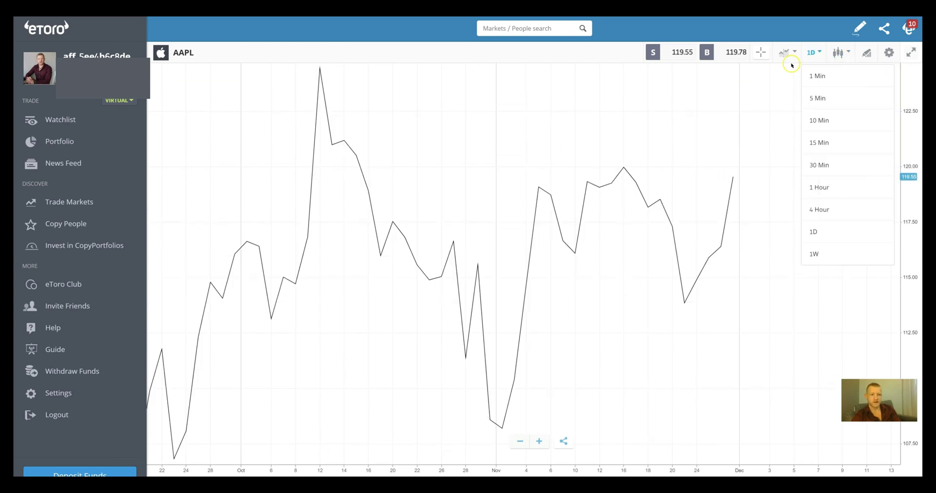
mouse_move(827, 57)
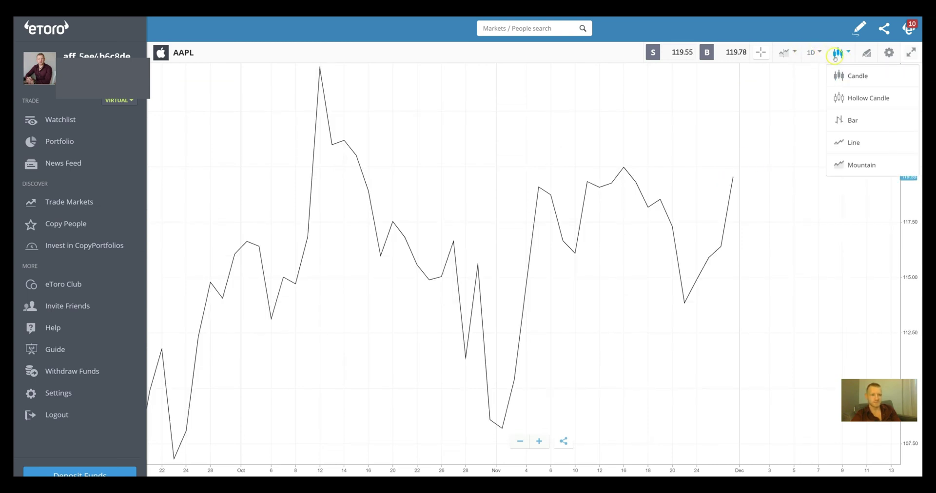
left_click(858, 164)
scroll(665, 238, "down", 3)
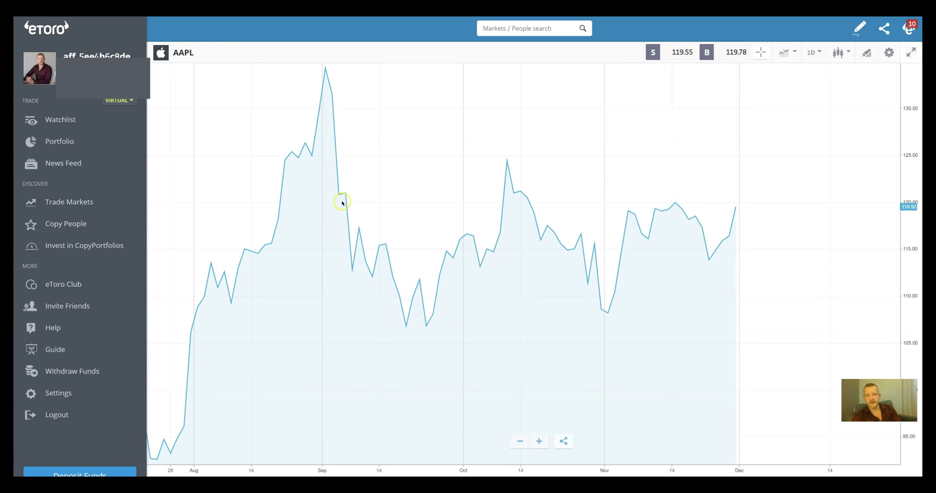
scroll(749, 264, "up", 1)
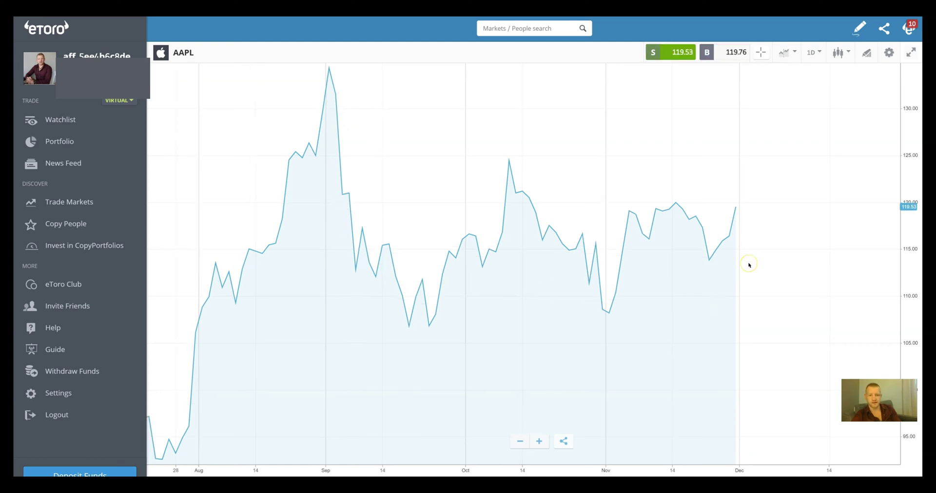
- Set the AAPL chart style back to Candle
scroll(749, 265, "down", 4)
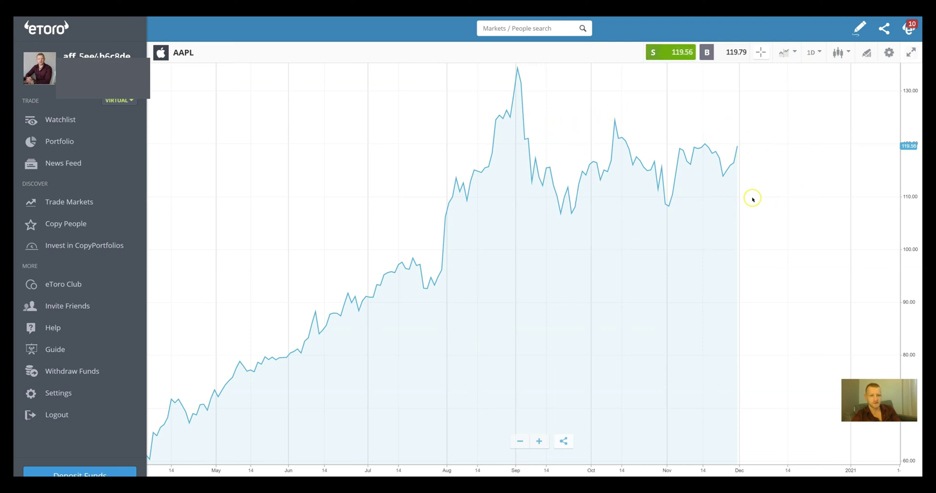
left_click(843, 59)
left_click(844, 75)
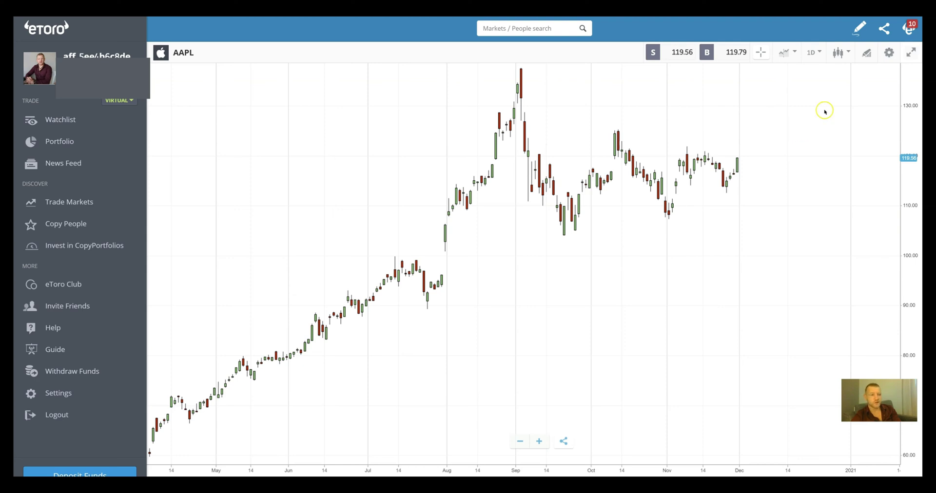
- Compare the chart's Dark Theme with the Light Theme, ending on the Dark Theme
left_click(890, 54)
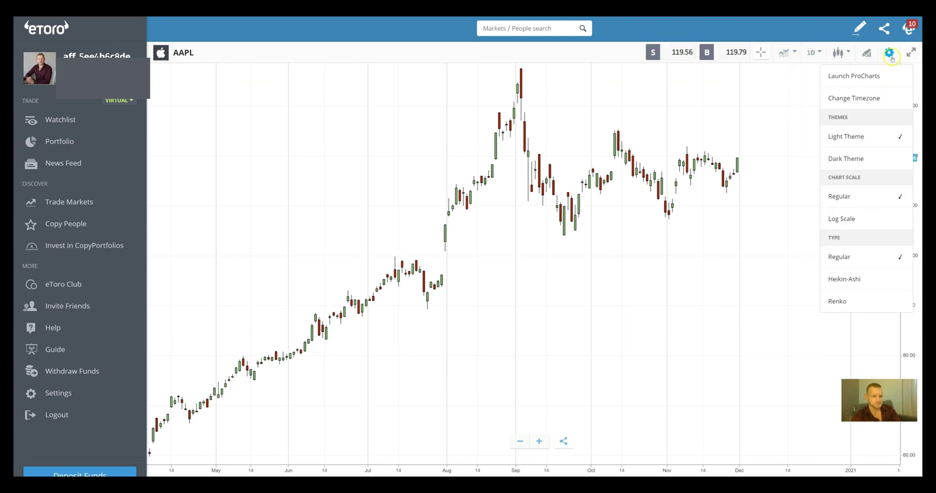
left_click(875, 157)
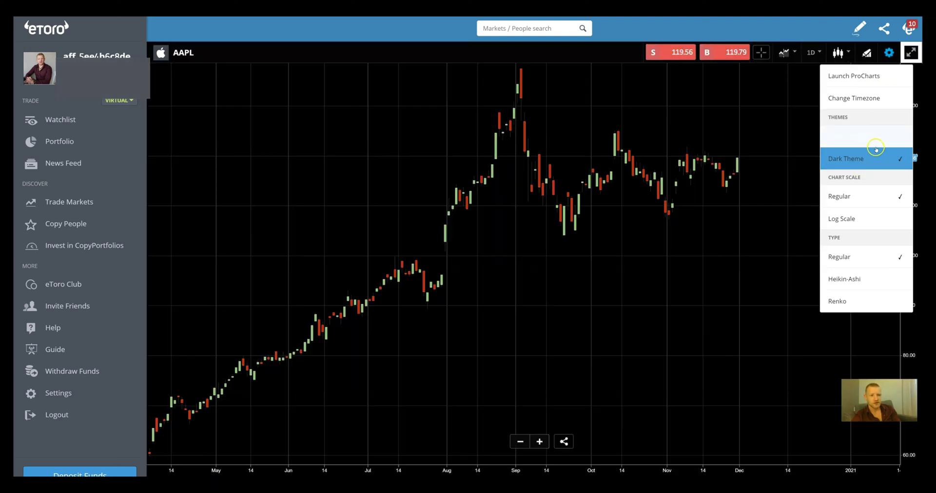
left_click(875, 154)
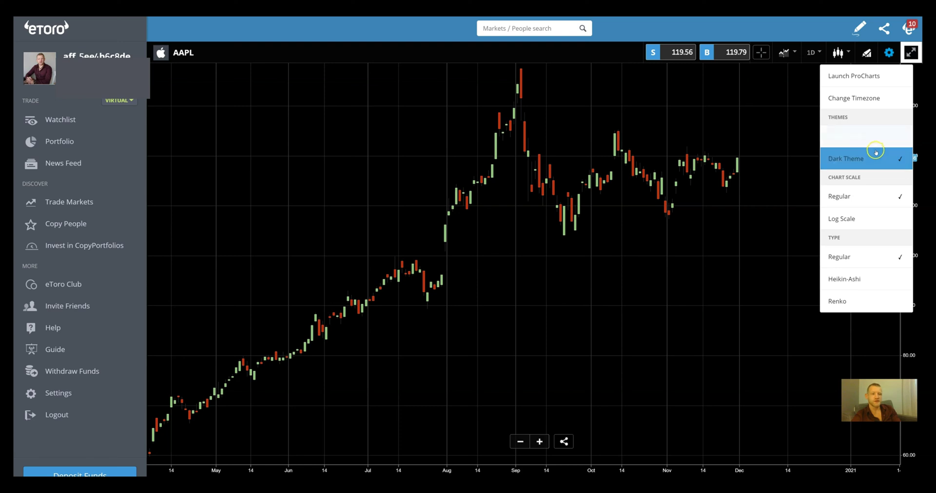
left_click(875, 140)
left_click(877, 158)
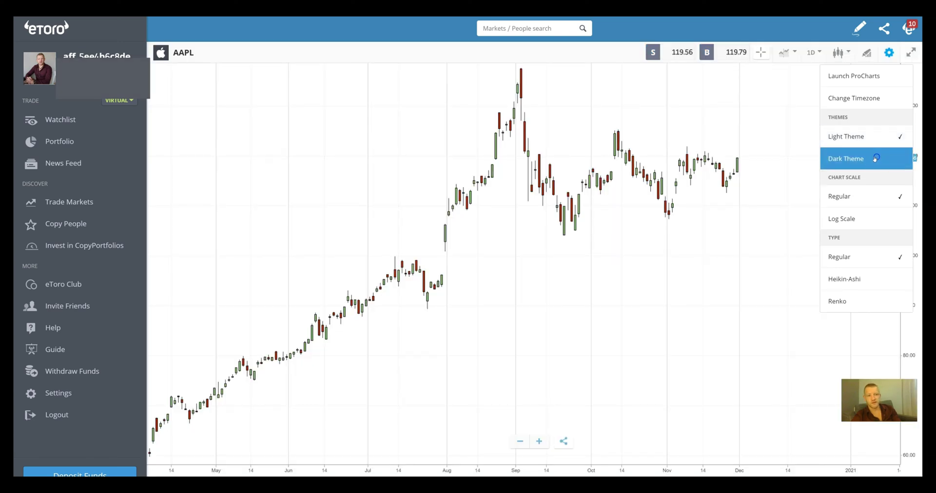
left_click(839, 53)
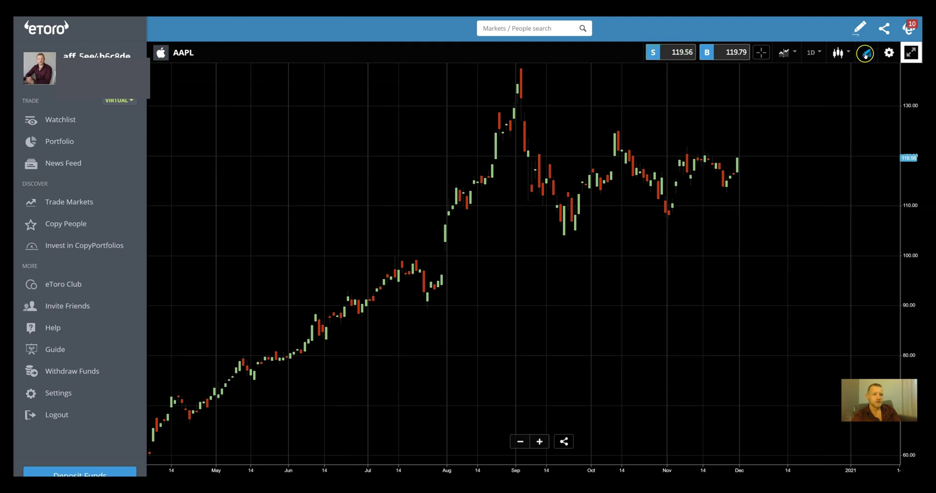
left_click(865, 55)
left_click(596, 161)
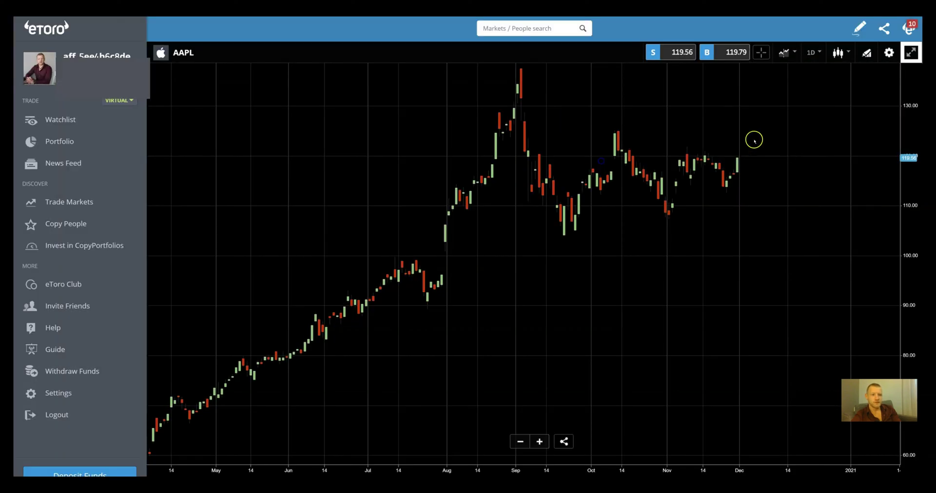
- Switch the AAPL chart to the Light Theme and change its type to Heikin-Ashi
left_click(888, 55)
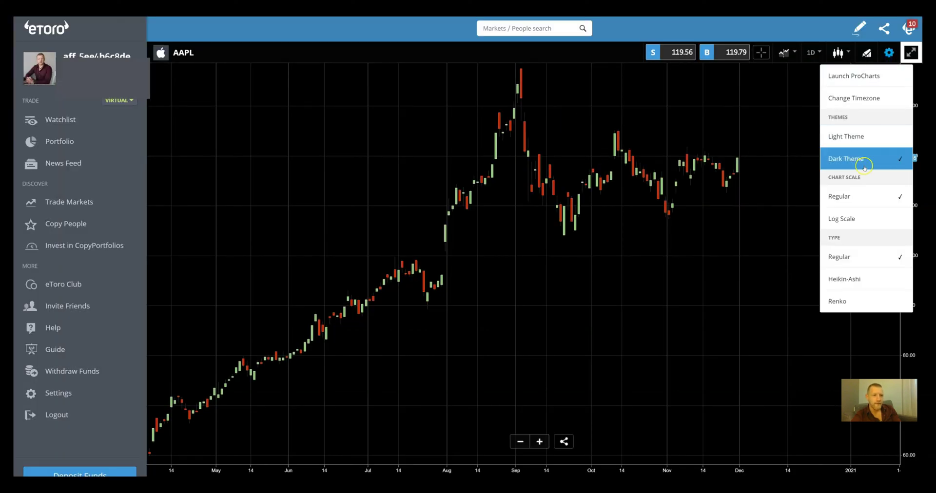
left_click(874, 146)
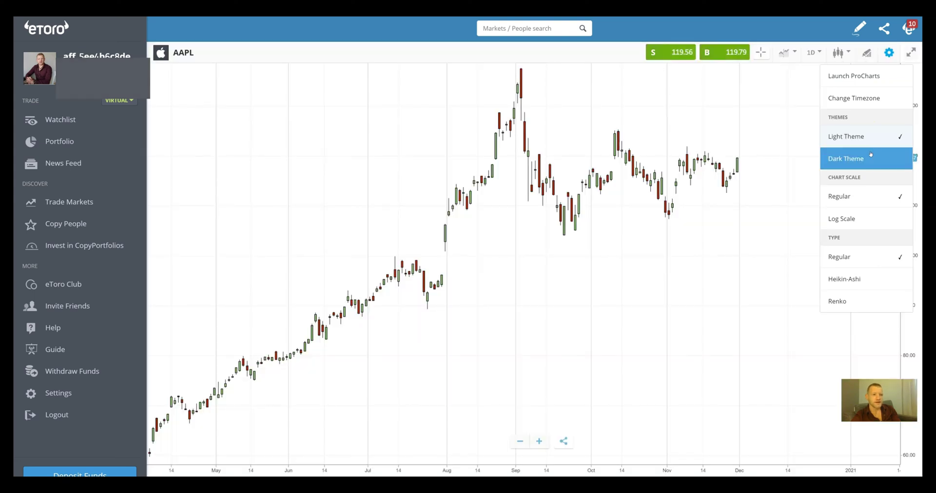
left_click(889, 52)
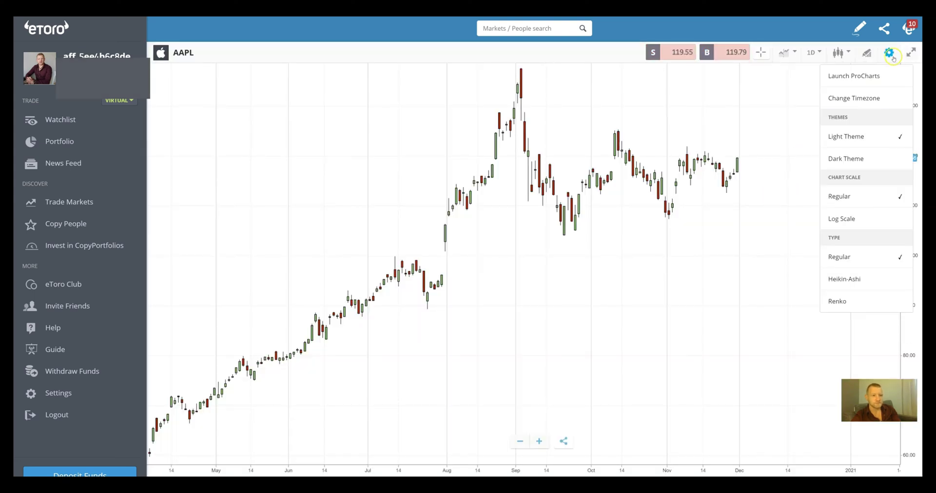
left_click(876, 283)
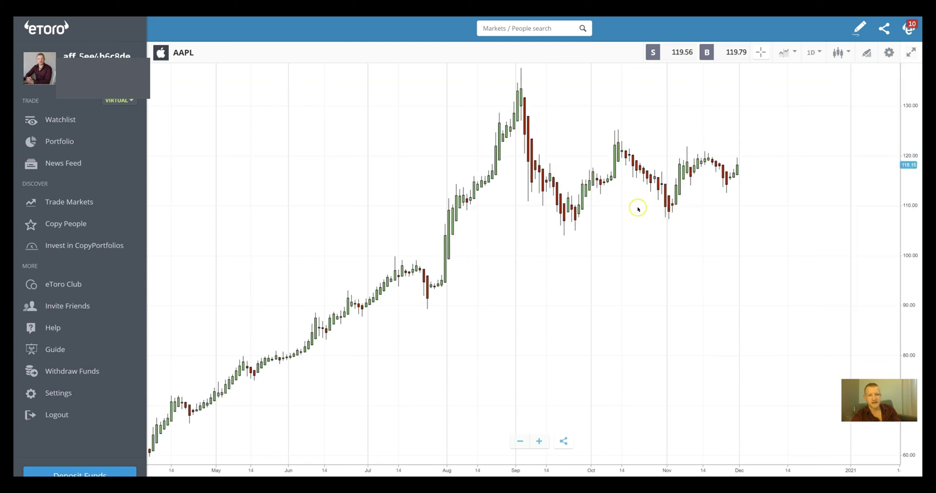
left_click(592, 241)
- Compare the regular Candle display with the Heikin-Ashi type, ending on Heikin-Ashi
left_click(840, 53)
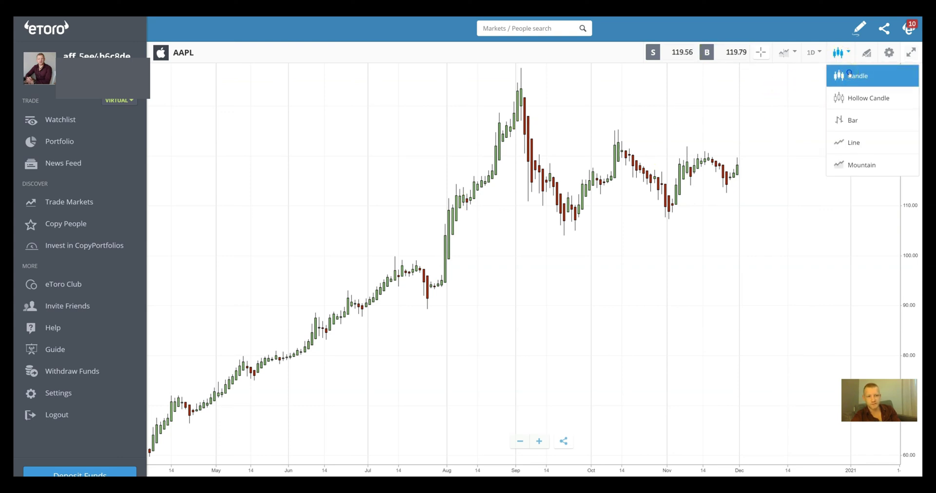
left_click(850, 75)
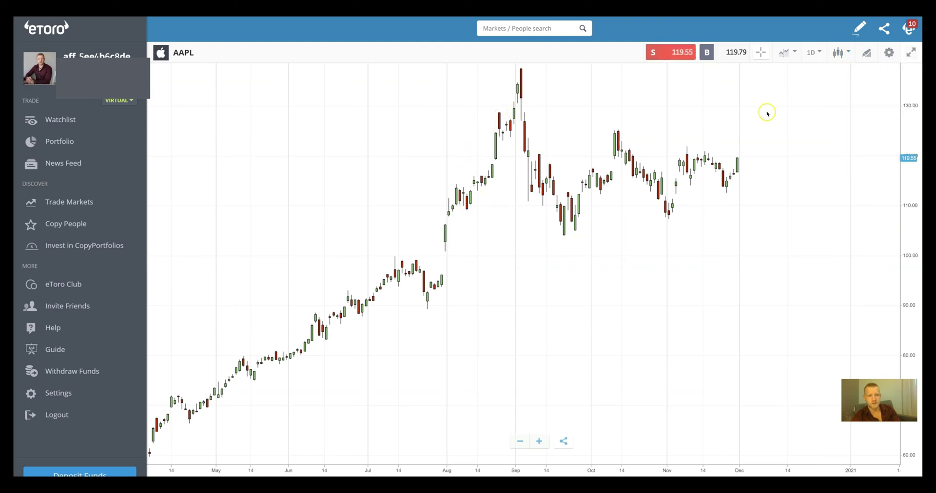
left_click(898, 53)
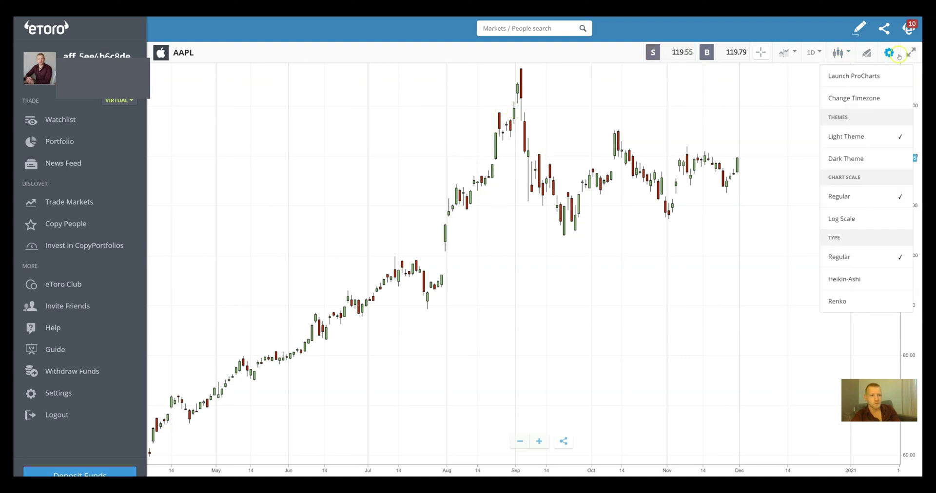
left_click(881, 274)
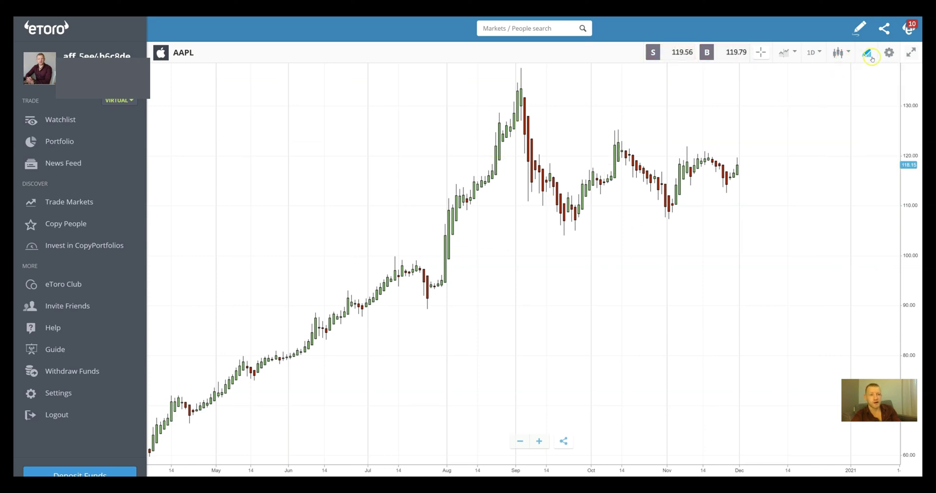
- Change the chart type to Renko and examine the bricks from 2017 up to the most recent ones
mouse_move(889, 52)
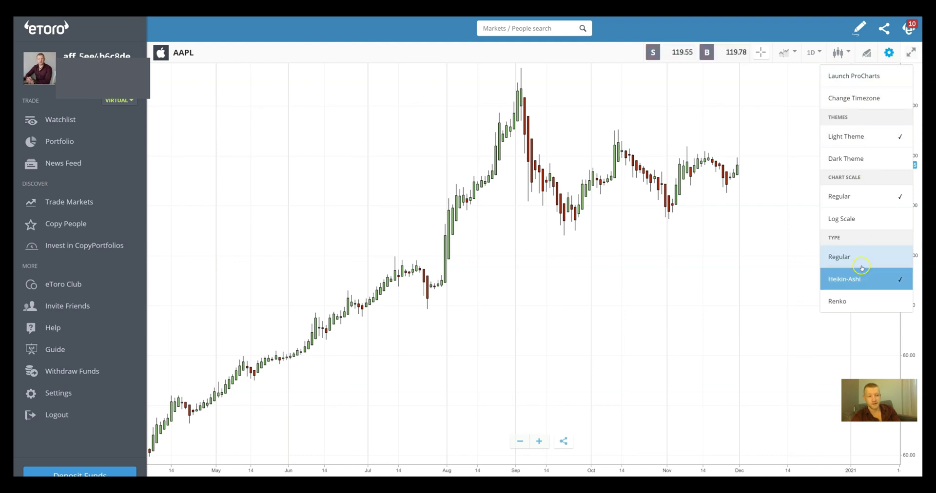
left_click(862, 299)
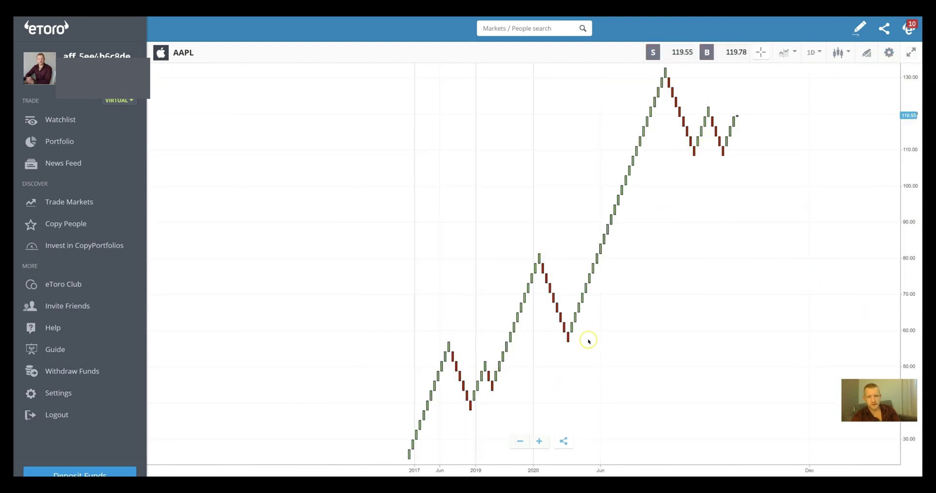
scroll(588, 341, "down", 2)
scroll(589, 342, "down", 2)
left_click_drag(683, 307, 639, 312)
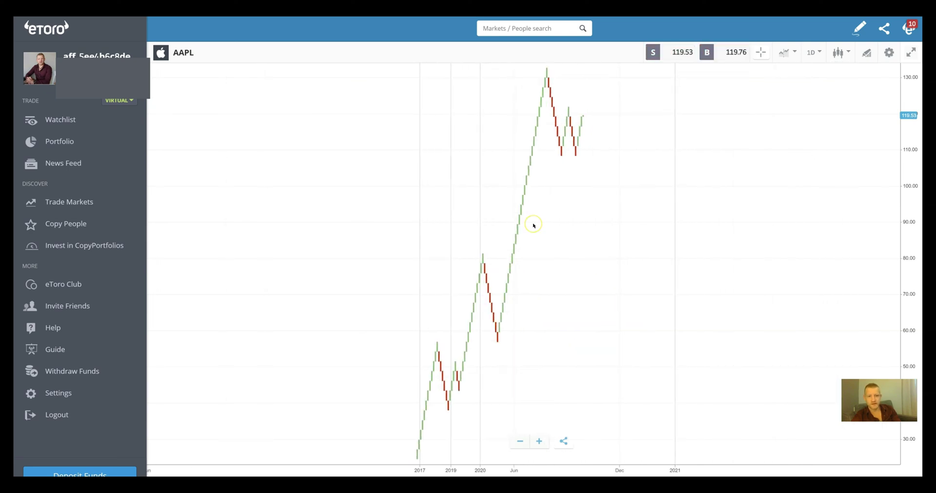
scroll(532, 223, "up", 2)
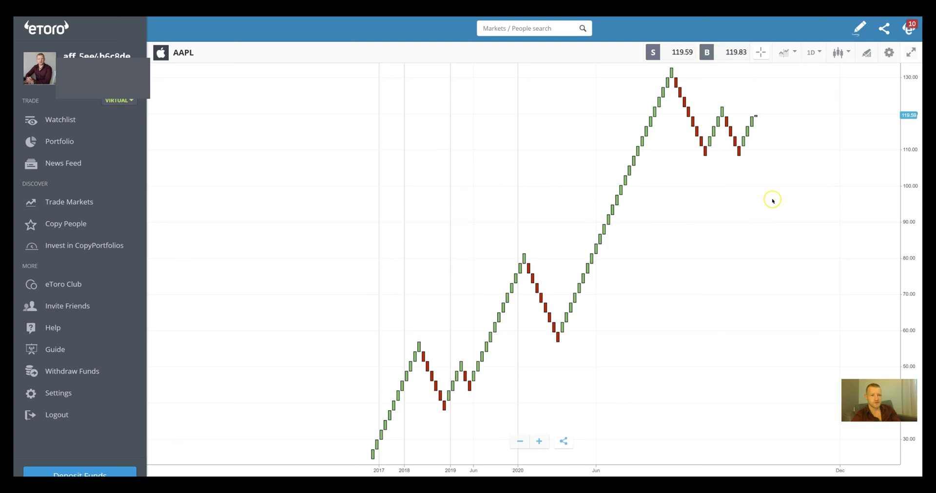
left_click(677, 67)
left_click_drag(786, 147, 673, 161)
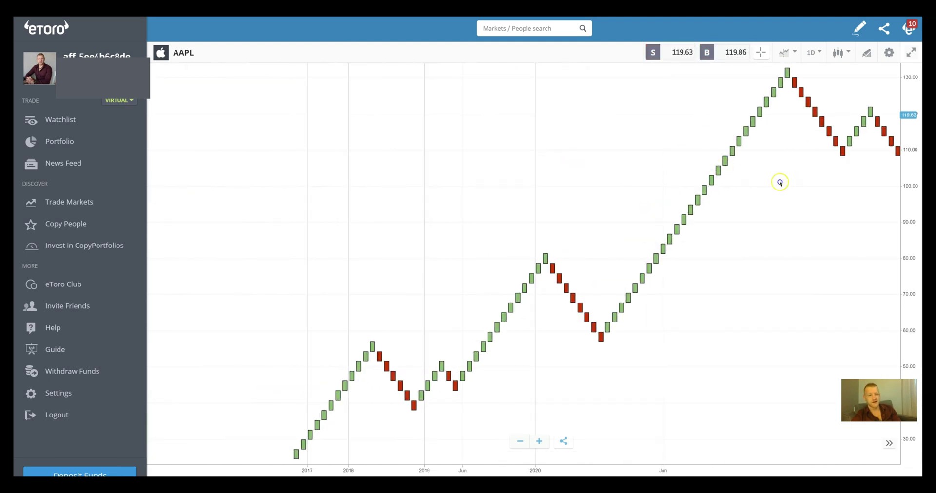
left_click_drag(780, 182, 637, 178)
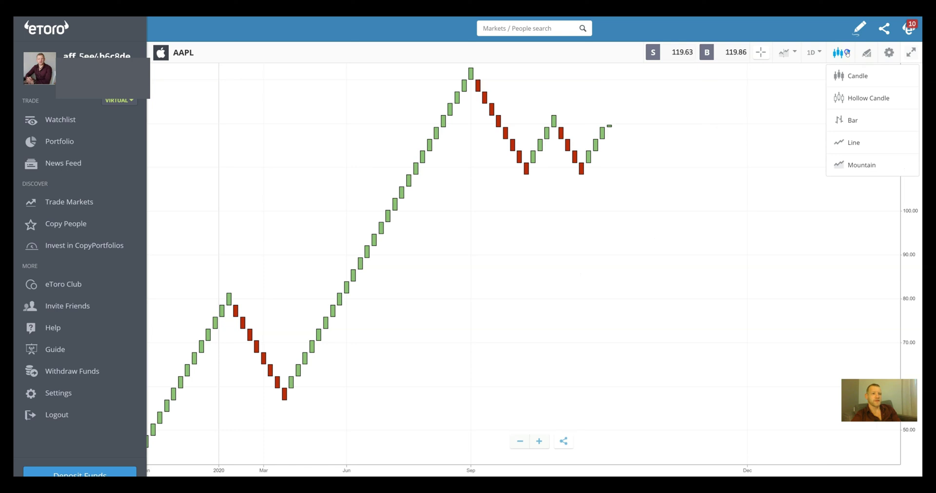
- Return the AAPL chart to the Candle style, showing roughly May to December
left_click(850, 78)
left_click(534, 312)
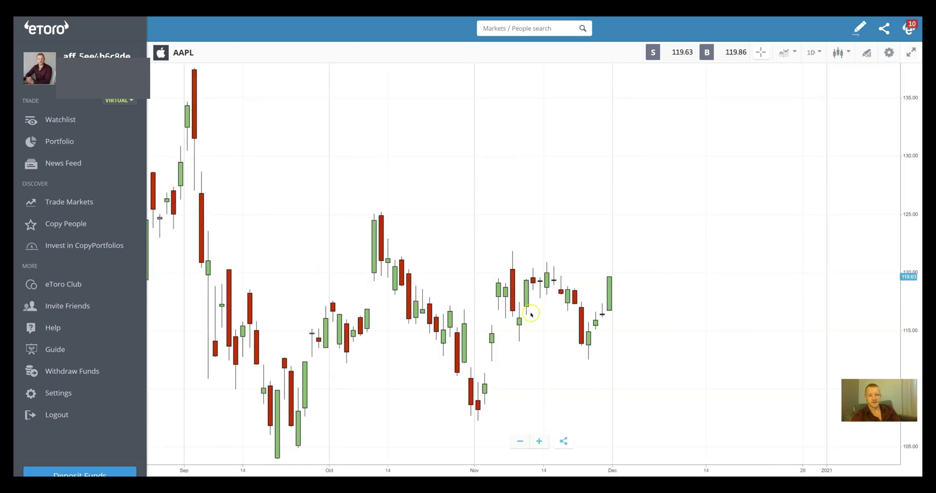
scroll(558, 298, "down", 3)
left_click_drag(534, 313, 618, 301)
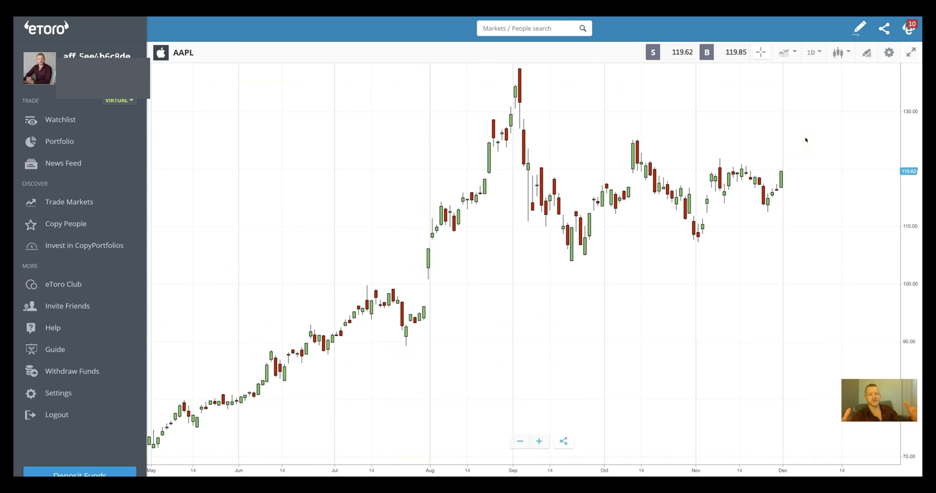
- Add the MACD study to the AAPL chart with Fast MA Period 12, Slow MA Period 26 and Signal Period 9
left_click(867, 55)
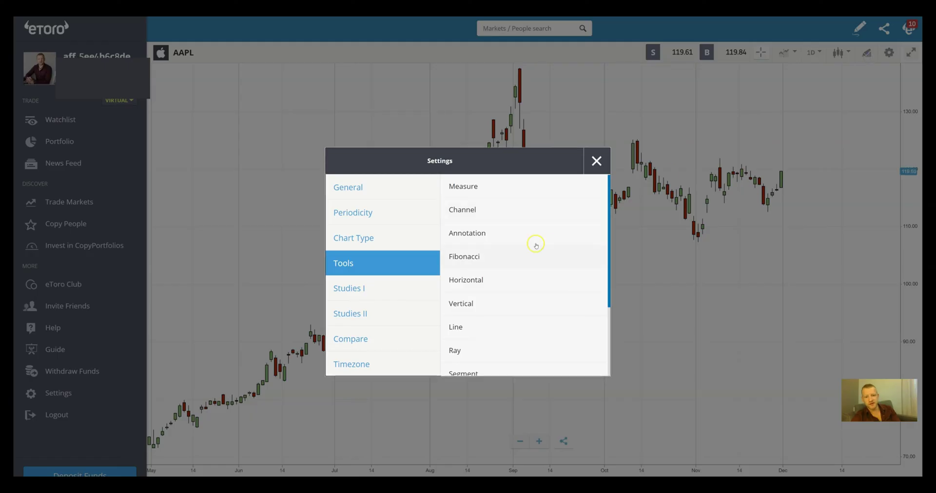
left_click(403, 292)
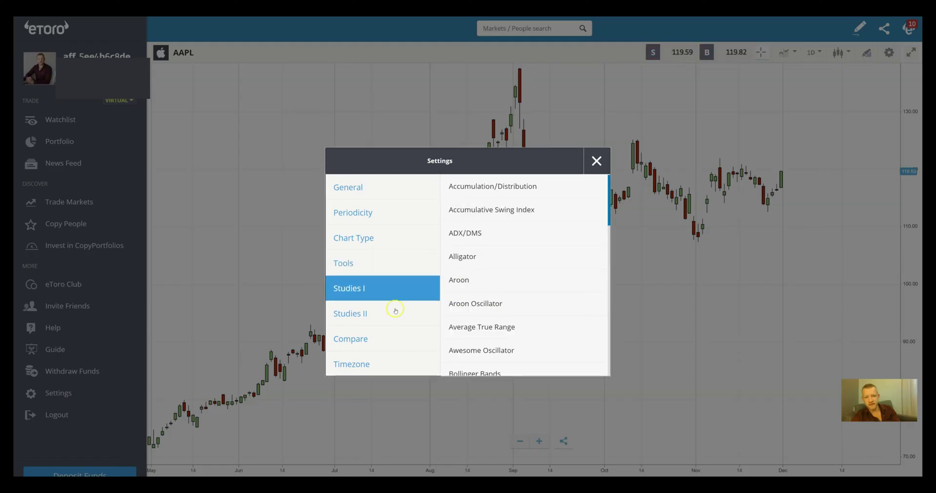
left_click(402, 314)
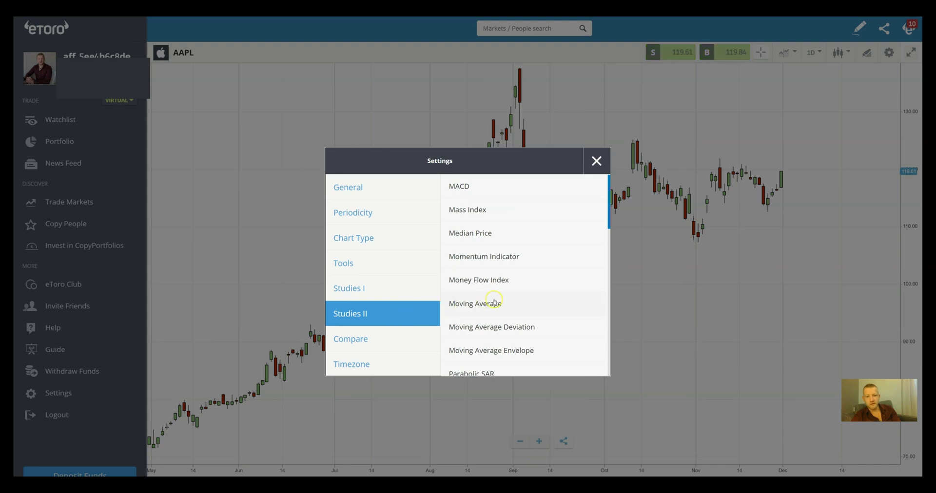
scroll(516, 283, "down", 1)
scroll(514, 285, "up", 1)
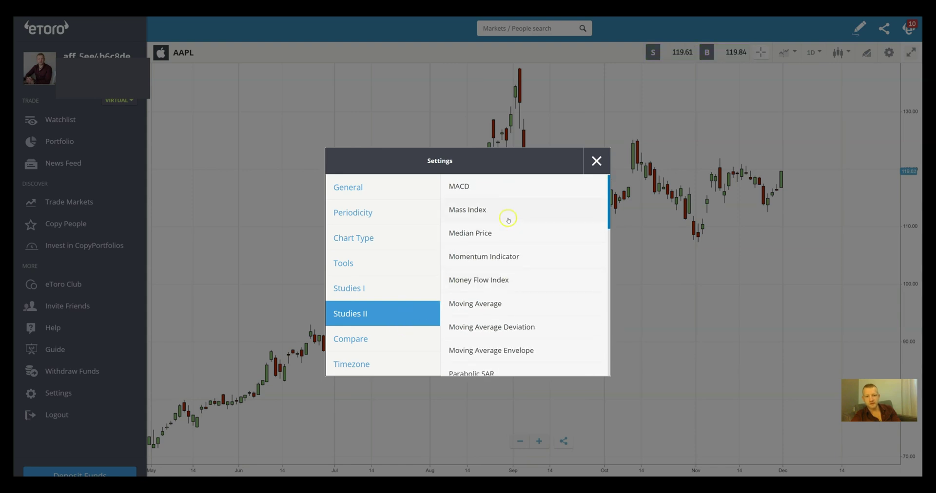
left_click(494, 188)
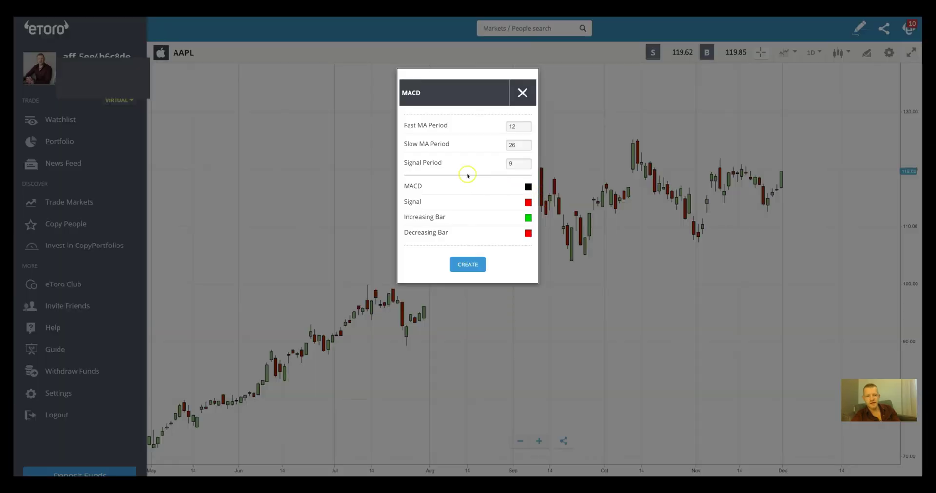
left_click(476, 265)
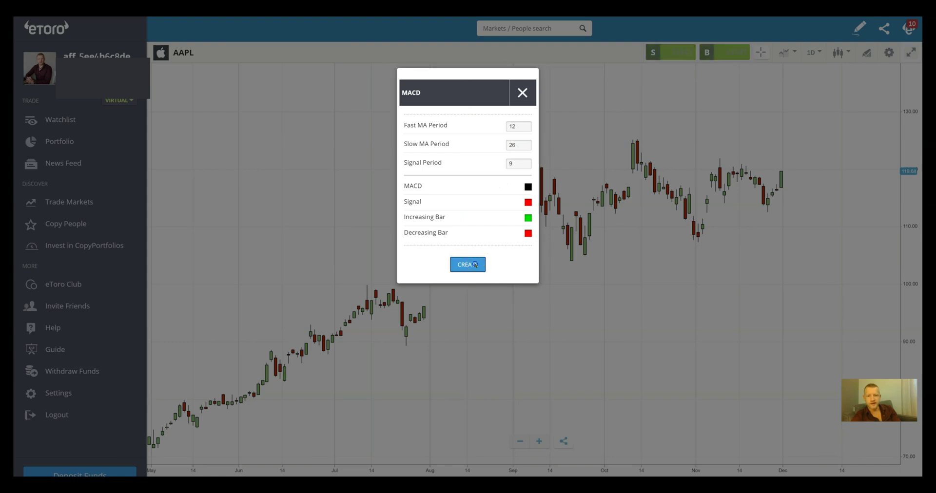